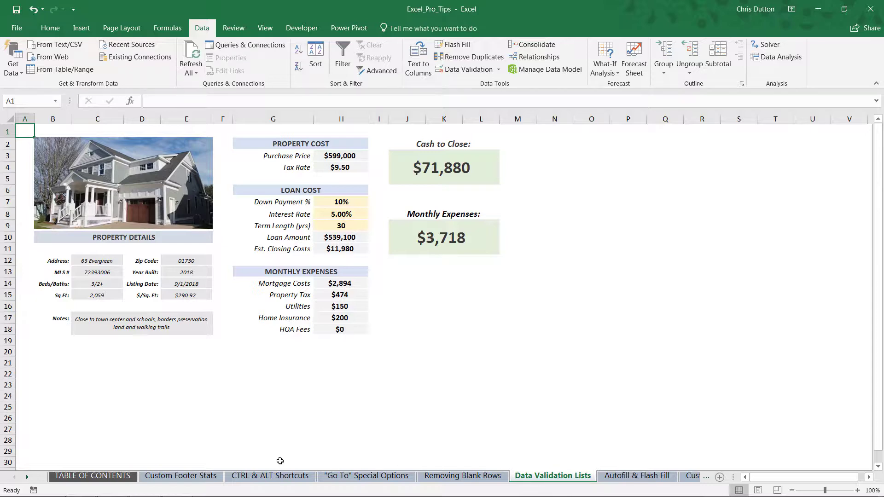
Go to the TABLE OF CONTENTS sheet and follow the Data Validation Lists link
{"action": "left_click", "coordinate": [104, 480]}
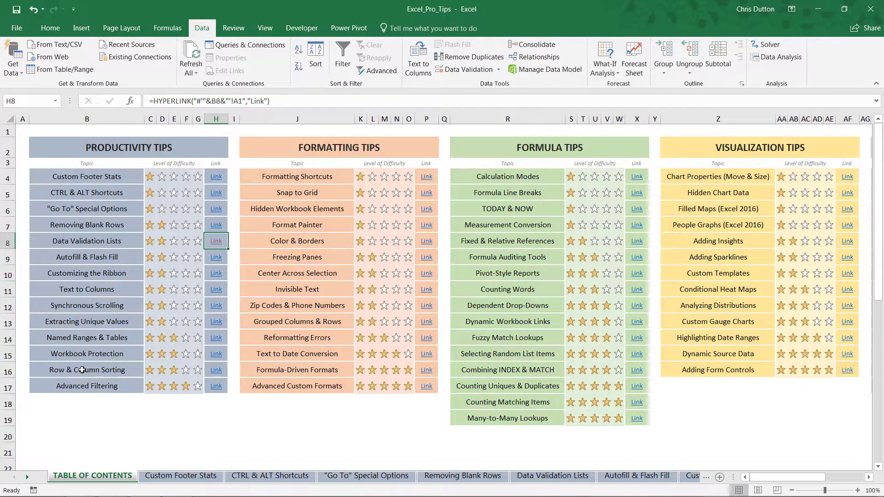
{"action": "left_click", "coordinate": [211, 241]}
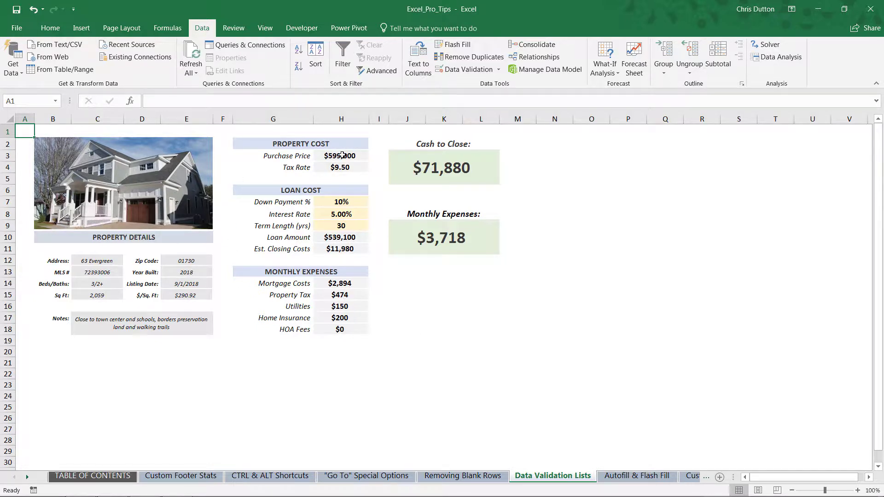
{"action": "left_click", "coordinate": [342, 155]}
{"action": "left_click", "coordinate": [349, 168]}
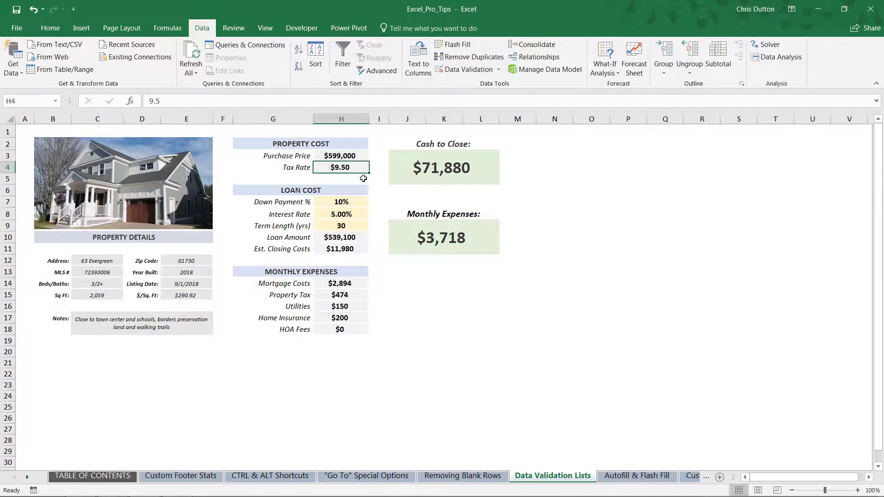
{"action": "left_click", "coordinate": [355, 204]}
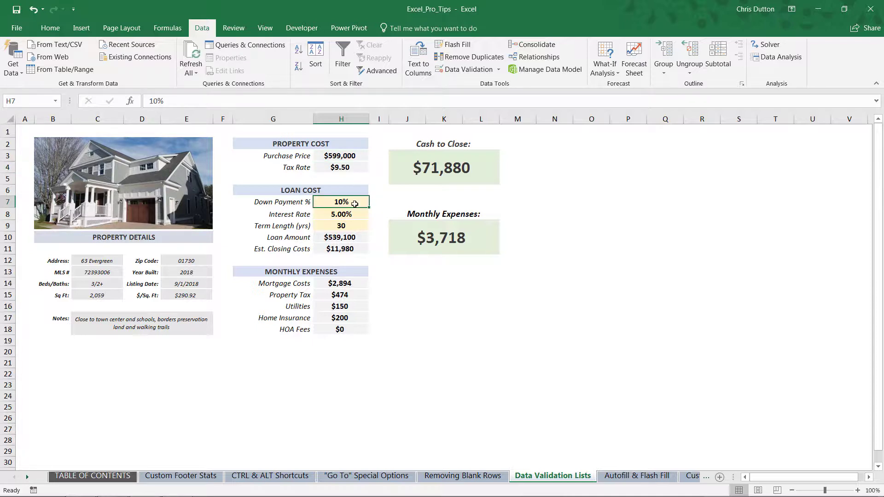
{"action": "key", "text": "Down"}
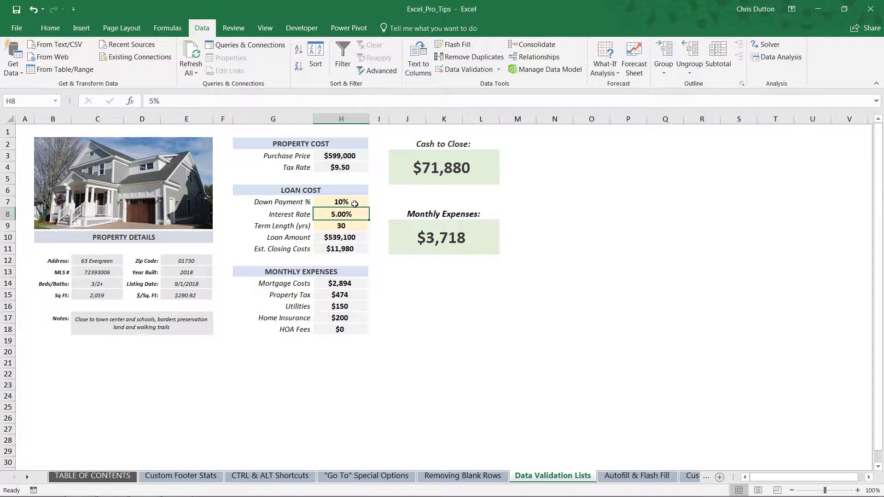
{"action": "key", "text": "Down"}
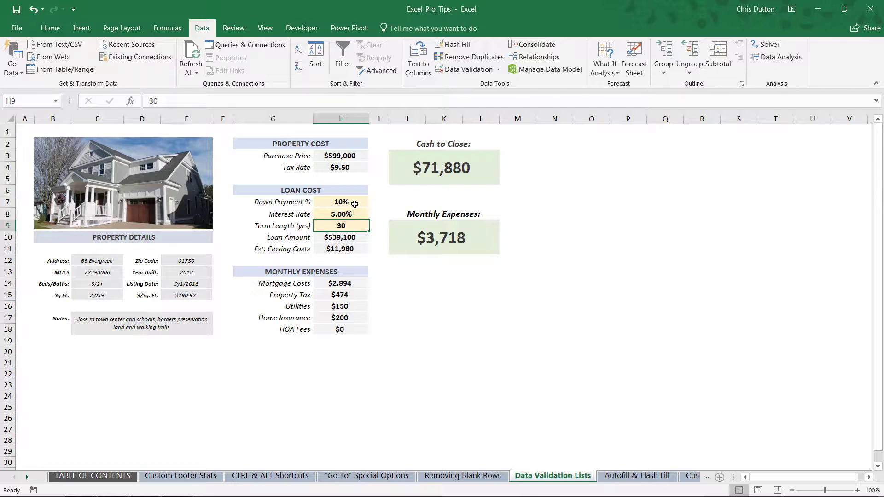
{"action": "left_click", "coordinate": [360, 237]}
{"action": "left_click", "coordinate": [356, 246]}
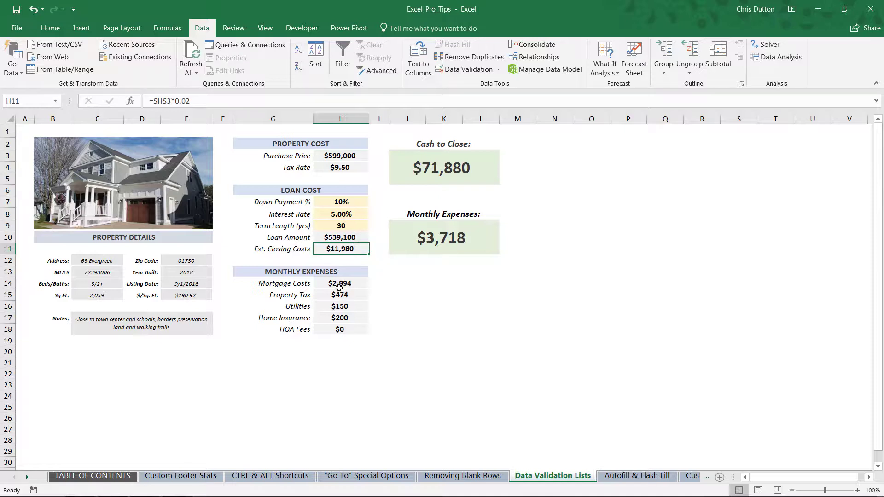
{"action": "left_click", "coordinate": [339, 285]}
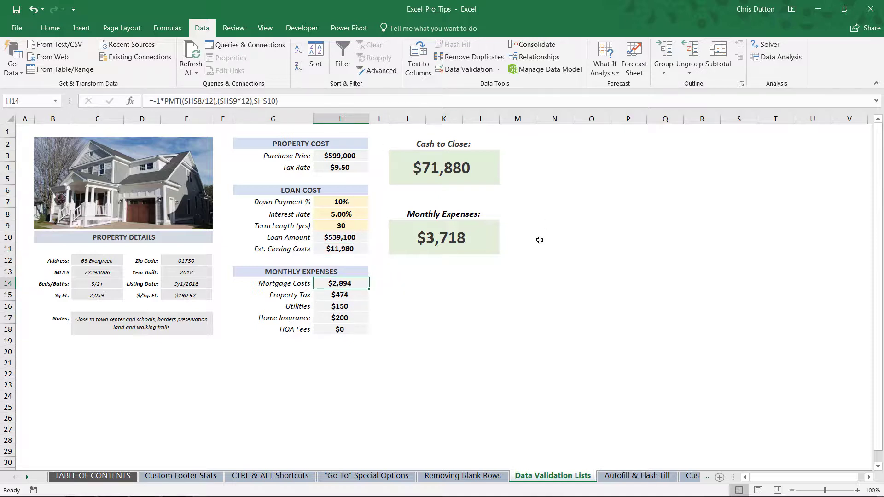
{"action": "left_click", "coordinate": [432, 167]}
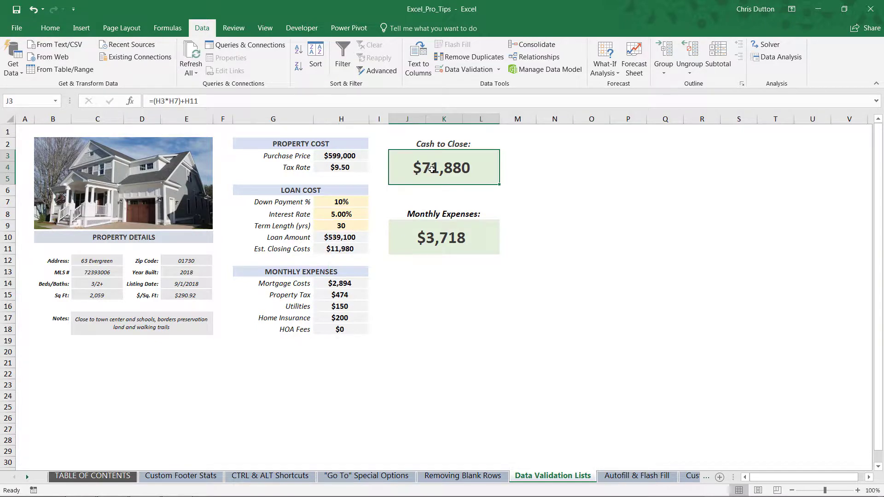
{"action": "left_click", "coordinate": [455, 236]}
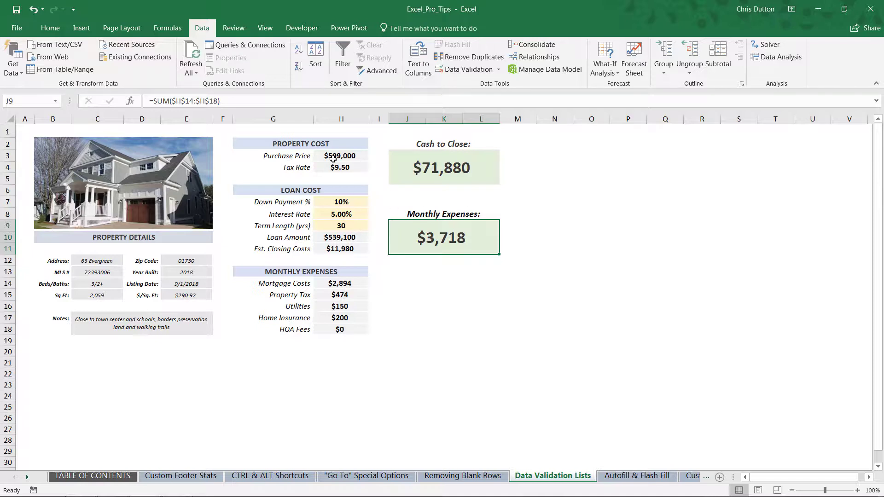
{"action": "left_click", "coordinate": [341, 199]}
{"action": "left_click", "coordinate": [355, 213]}
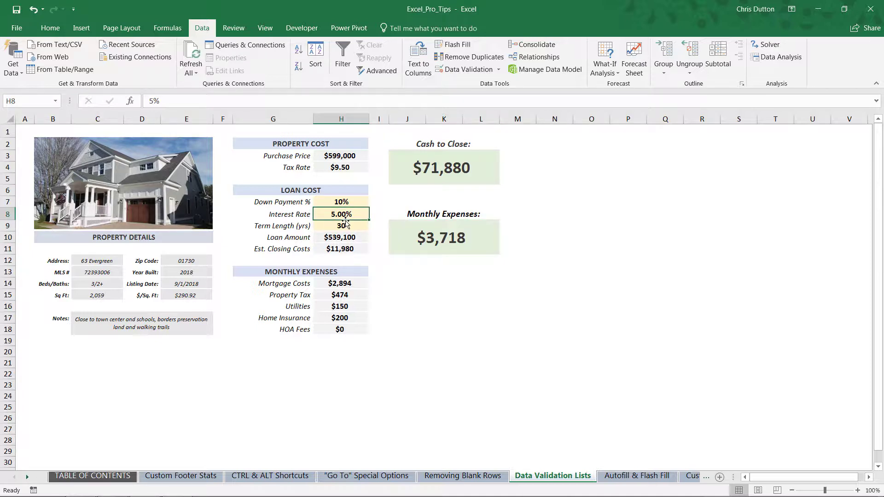
{"action": "left_click", "coordinate": [353, 227]}
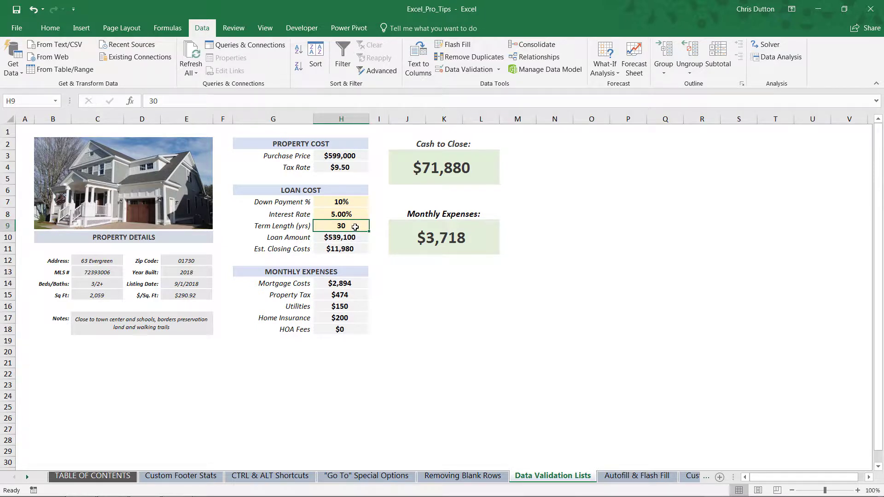
{"action": "left_click", "coordinate": [479, 169]}
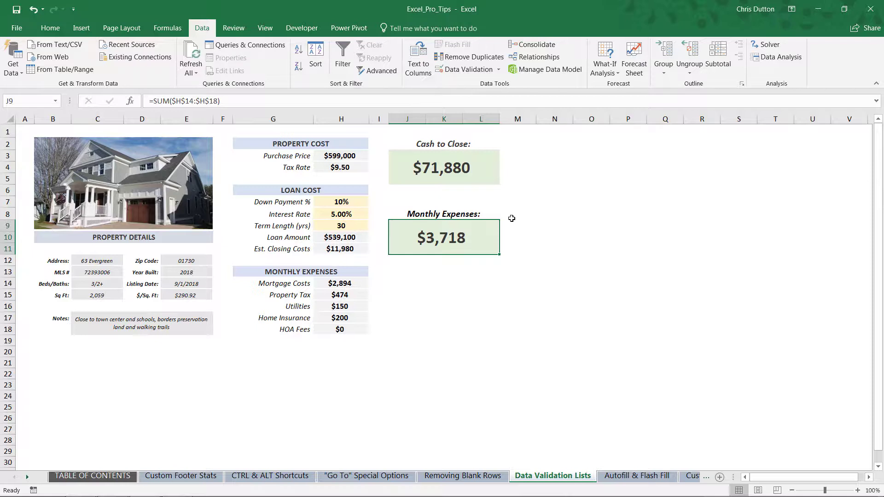
Enter 20 as the Down Payment % in H7, then reselect H7 from the H7:H9 inputs
{"action": "left_click", "coordinate": [363, 204]}
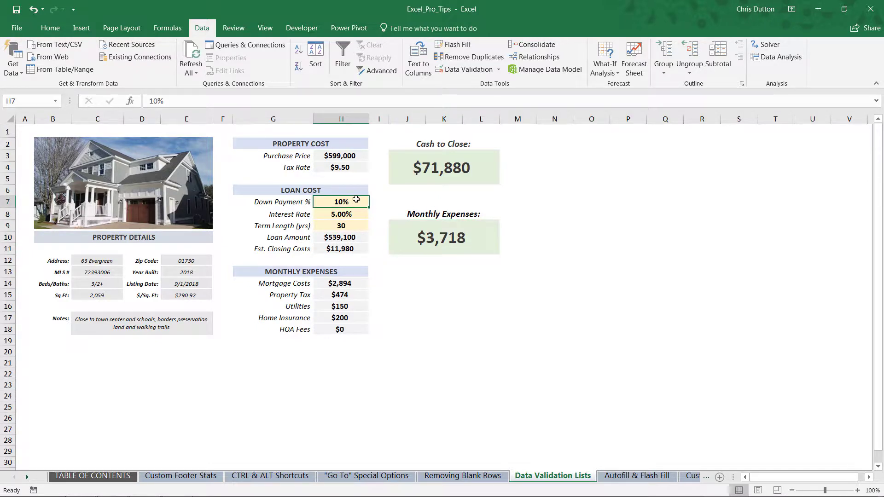
{"action": "type", "text": "20"}
{"action": "key", "text": "Return"}
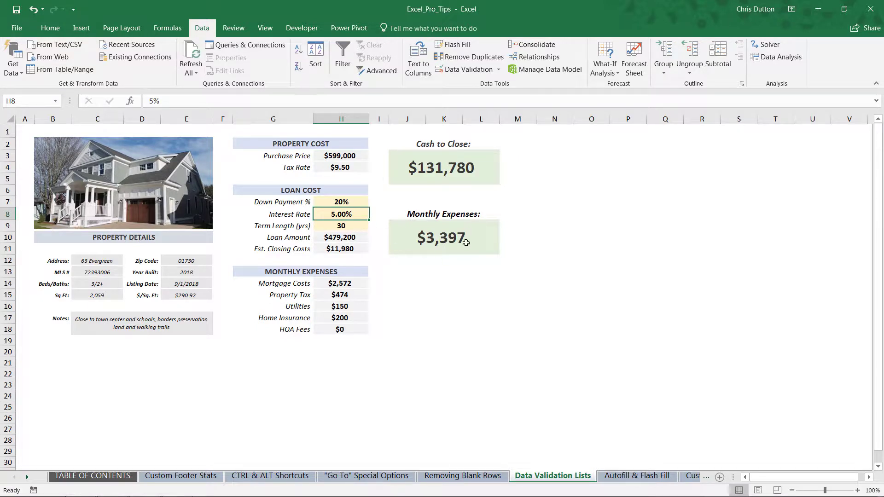
{"action": "left_click_drag", "start_coordinate": [341, 202], "coordinate": [340, 225]}
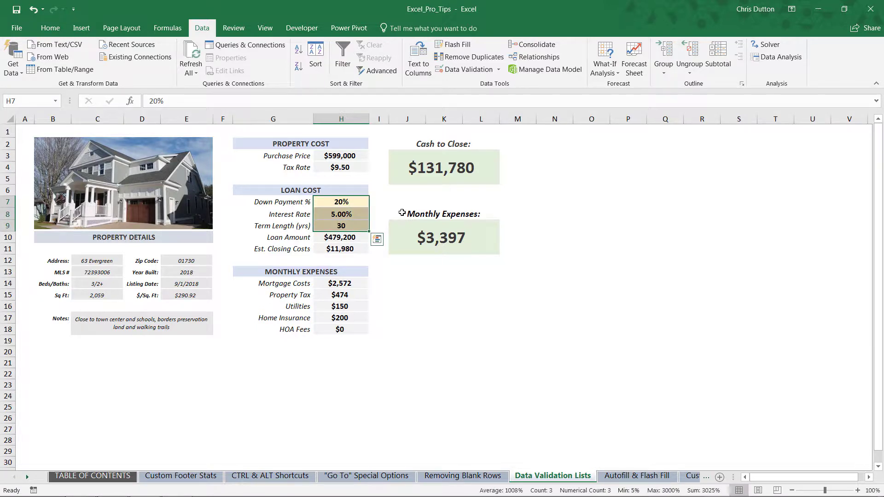
{"action": "left_click", "coordinate": [342, 205]}
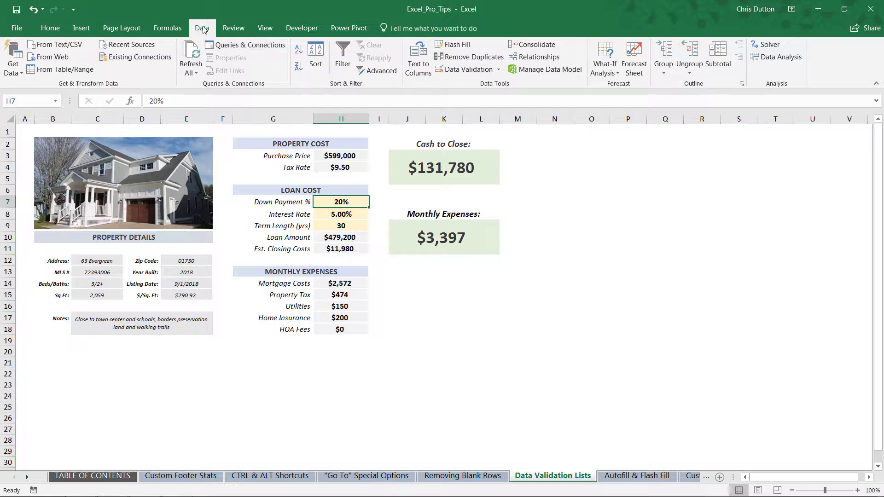
Apply List data validation to H7 with source '5%, 10%, 20%'
{"action": "left_click", "coordinate": [460, 70]}
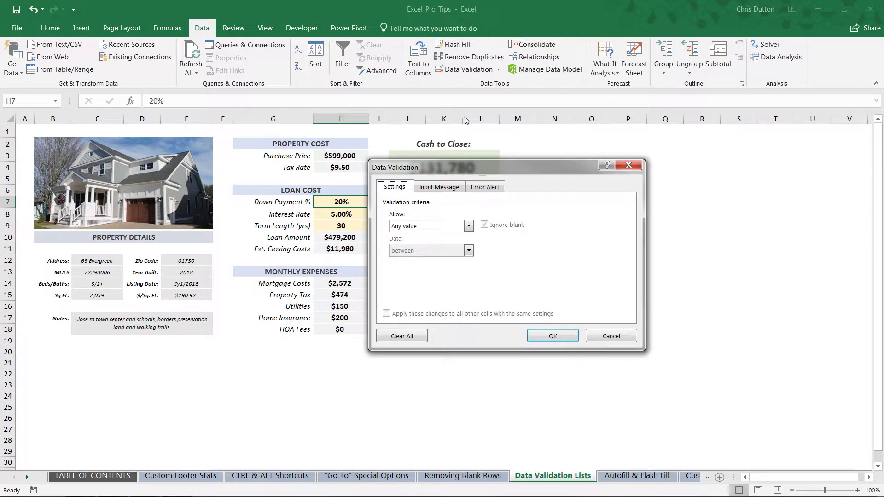
{"action": "left_click", "coordinate": [469, 226]}
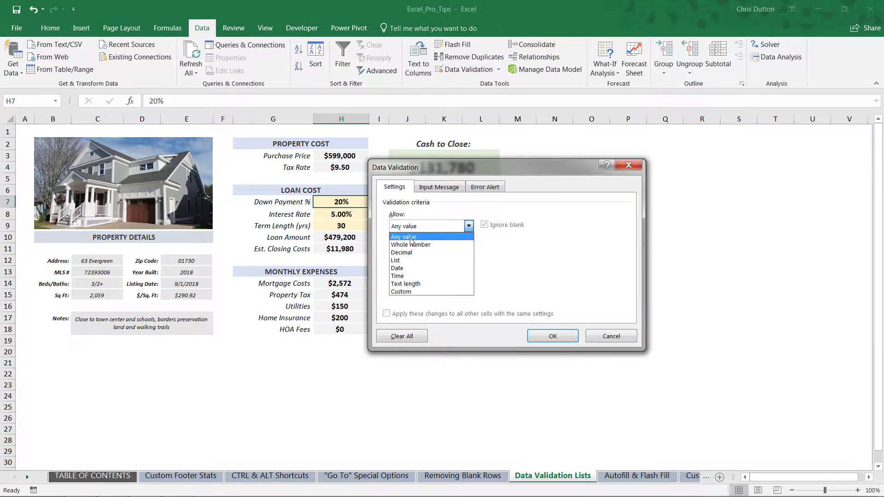
{"action": "left_click", "coordinate": [396, 260]}
{"action": "left_click", "coordinate": [434, 274]}
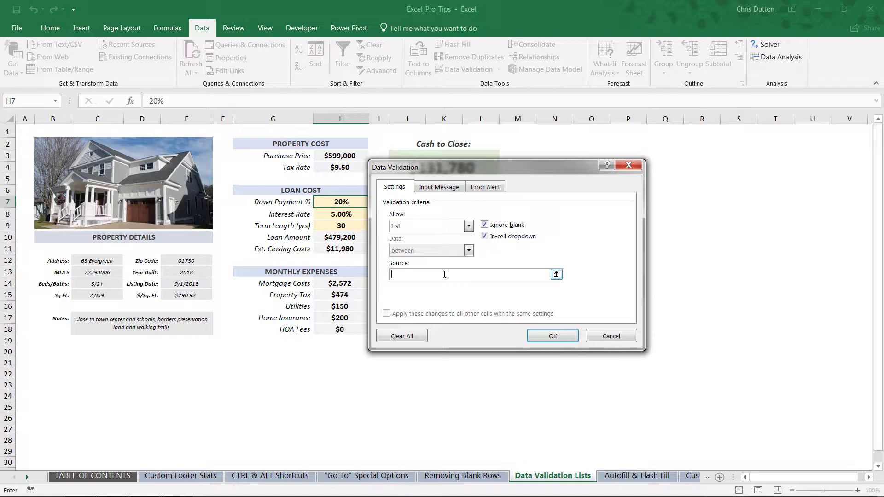
{"action": "type", "text": "5%, 10%, 20%"}
{"action": "left_click", "coordinate": [555, 337]}
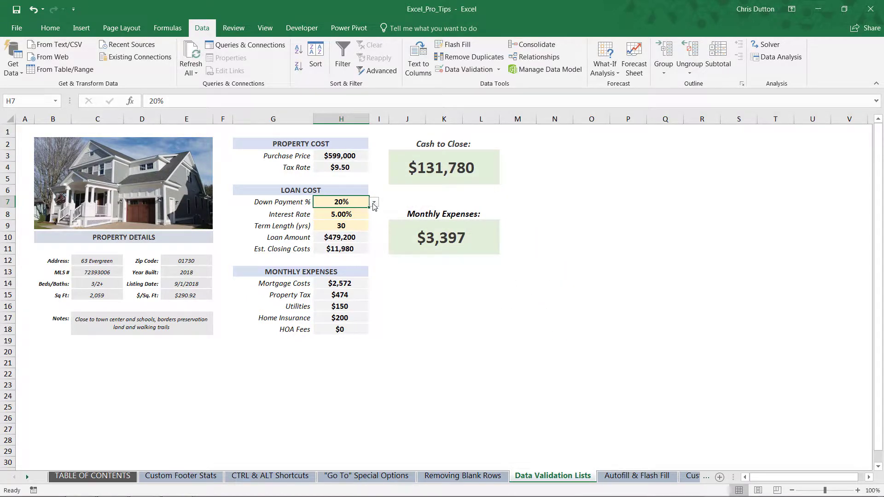
Try 5% then settle on 10% from H7's drop-down, and select the Interest Rate cell H8
{"action": "left_click", "coordinate": [374, 202]}
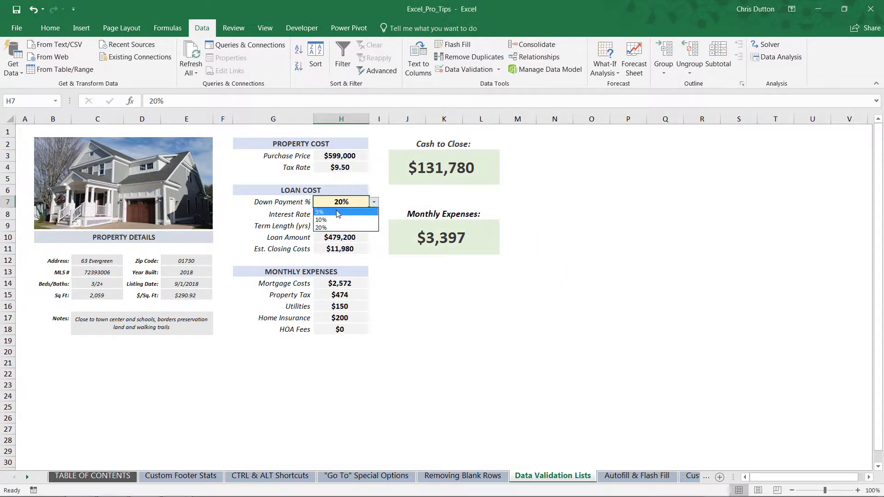
{"action": "left_click", "coordinate": [372, 208]}
{"action": "left_click", "coordinate": [374, 202]}
{"action": "left_click", "coordinate": [335, 216]}
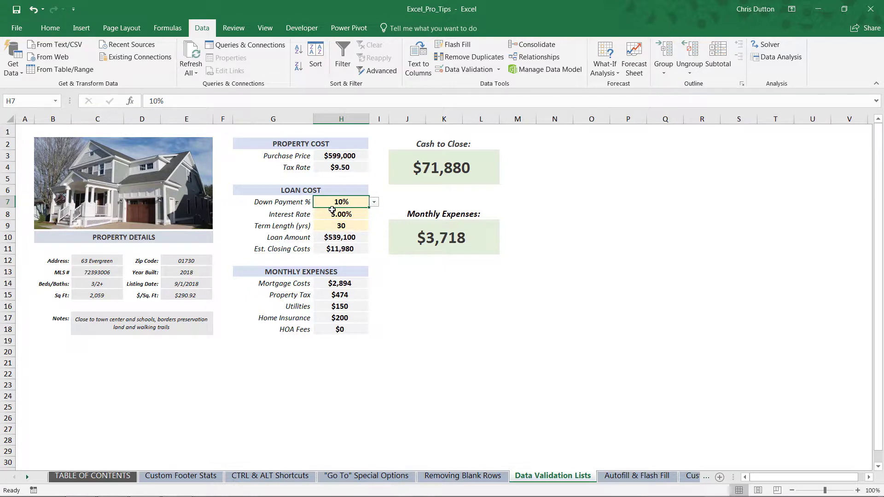
{"action": "left_click", "coordinate": [332, 210]}
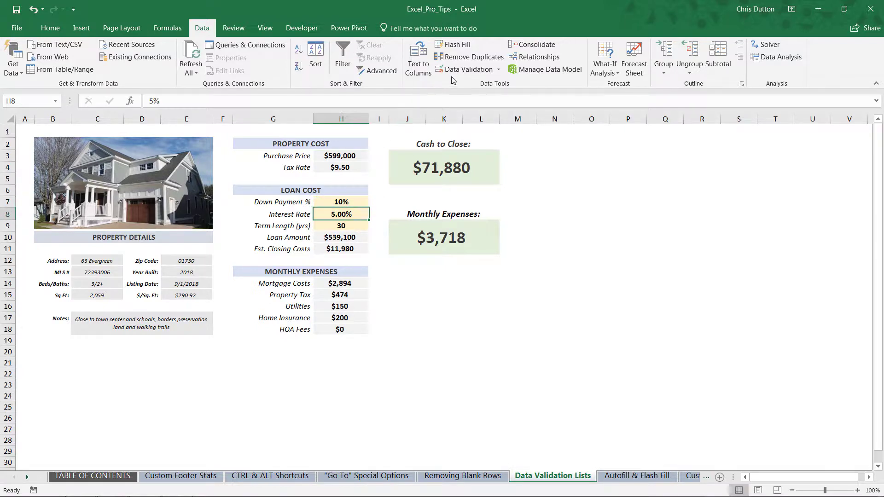
Give Interest Rate H8 a List validation of '3%, 3.5%, 4%, 4.5%, 5%' and check its drop-down
{"action": "left_click", "coordinate": [465, 69]}
{"action": "left_click", "coordinate": [417, 226]}
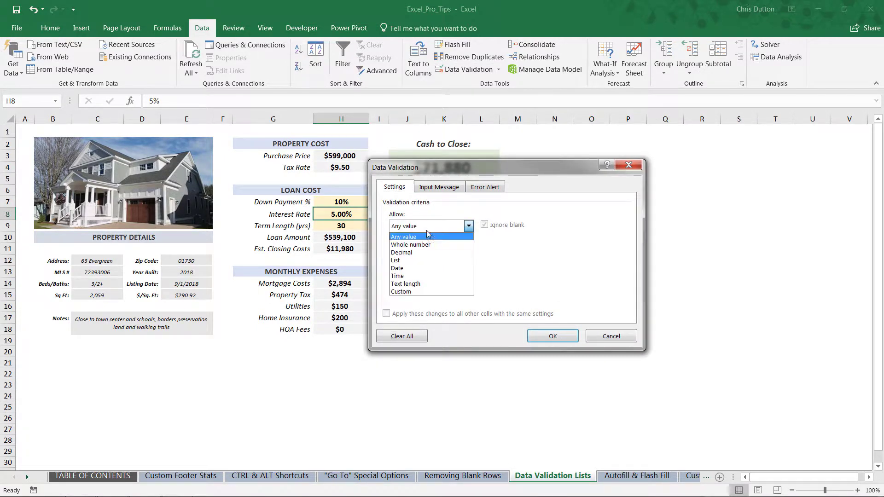
{"action": "left_click", "coordinate": [396, 260]}
{"action": "left_click", "coordinate": [400, 275]}
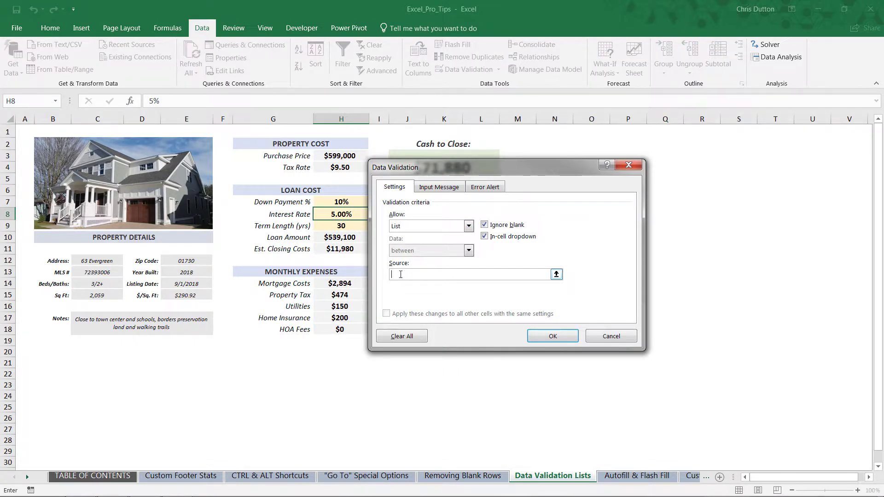
{"action": "type", "text": "3%, 3.5%, 4%, 4.5%, 5%"}
{"action": "left_click", "coordinate": [552, 336]}
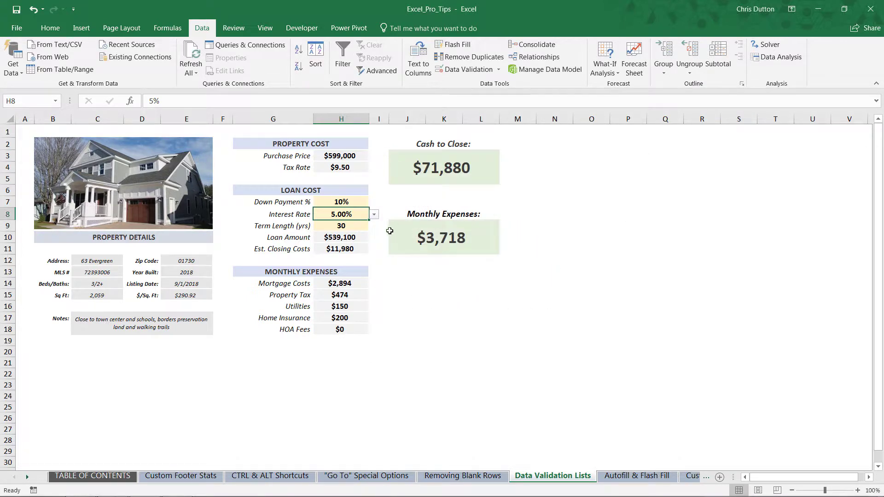
{"action": "left_click", "coordinate": [373, 215]}
{"action": "left_click", "coordinate": [374, 215]}
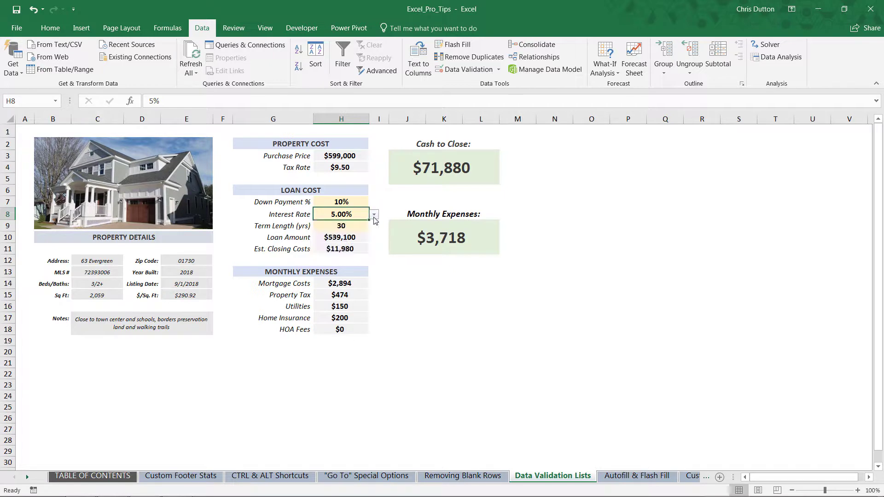
On Term Length H9, start a List validation with source '15, 30'
{"action": "left_click", "coordinate": [349, 225]}
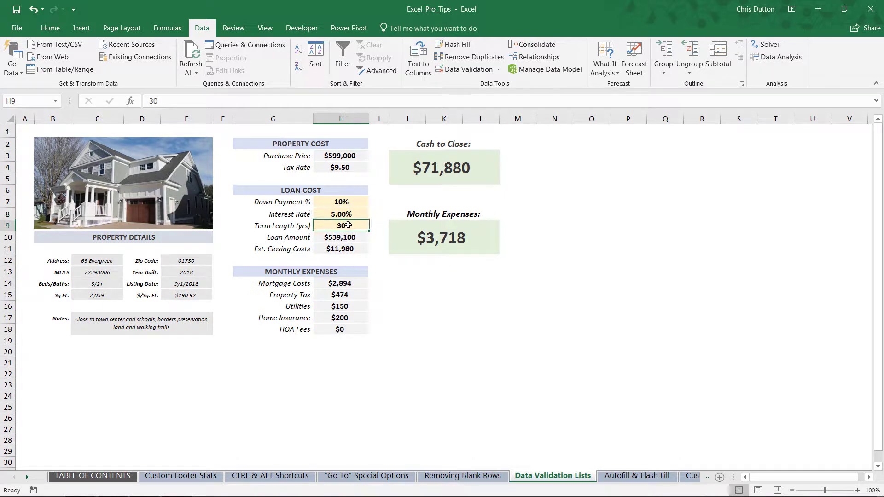
{"action": "left_click", "coordinate": [454, 73]}
{"action": "left_click", "coordinate": [469, 226]}
{"action": "left_click", "coordinate": [394, 261]}
{"action": "left_click", "coordinate": [414, 275]}
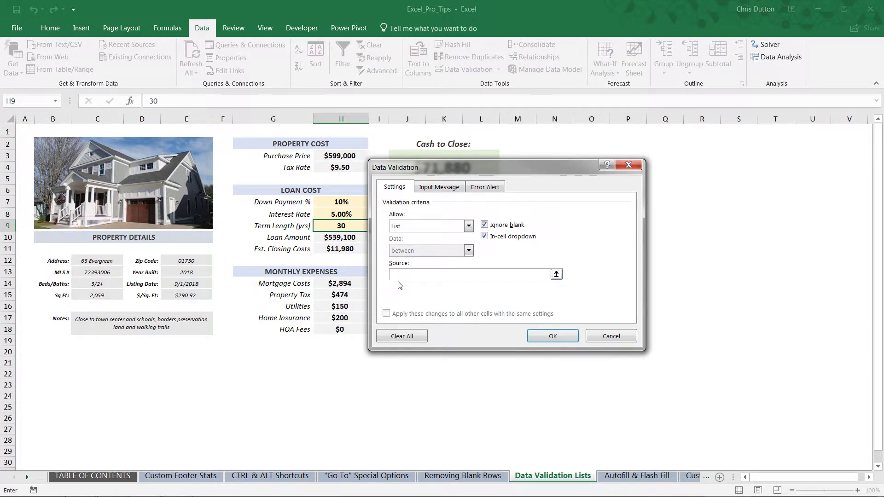
{"action": "type", "text": "15, 30"}
Confirm the 15/30 term list, then choose term 15, rate 4% and down payment 5%
{"action": "left_click", "coordinate": [543, 339]}
{"action": "left_click", "coordinate": [375, 227]}
{"action": "left_click", "coordinate": [339, 236]}
{"action": "left_click", "coordinate": [353, 213]}
{"action": "left_click", "coordinate": [375, 215]}
{"action": "left_click", "coordinate": [330, 241]}
{"action": "left_click", "coordinate": [355, 203]}
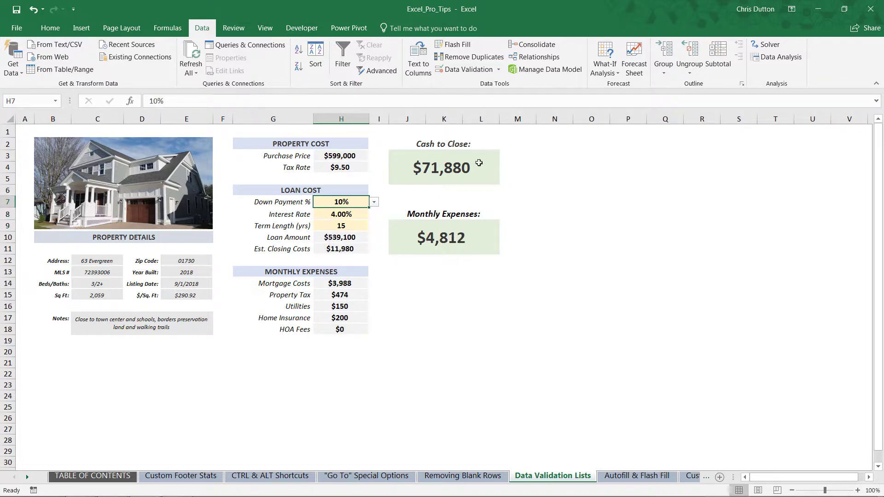
{"action": "left_click", "coordinate": [374, 203]}
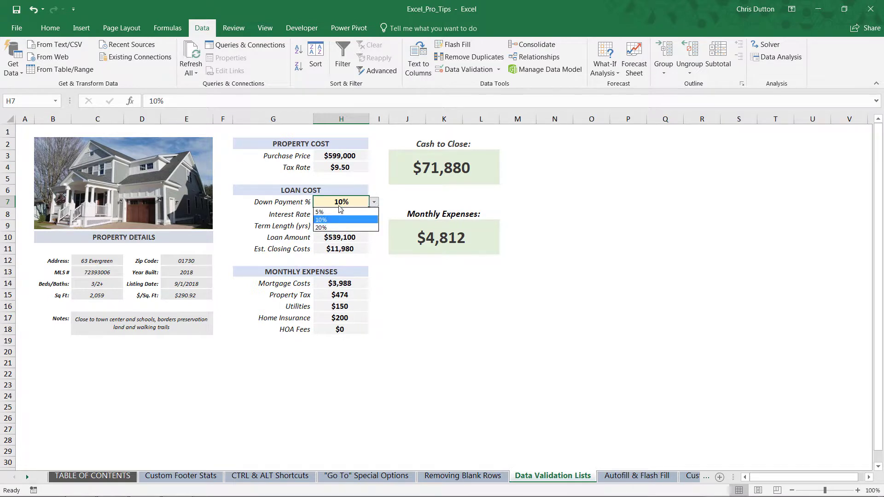
{"action": "left_click", "coordinate": [322, 212]}
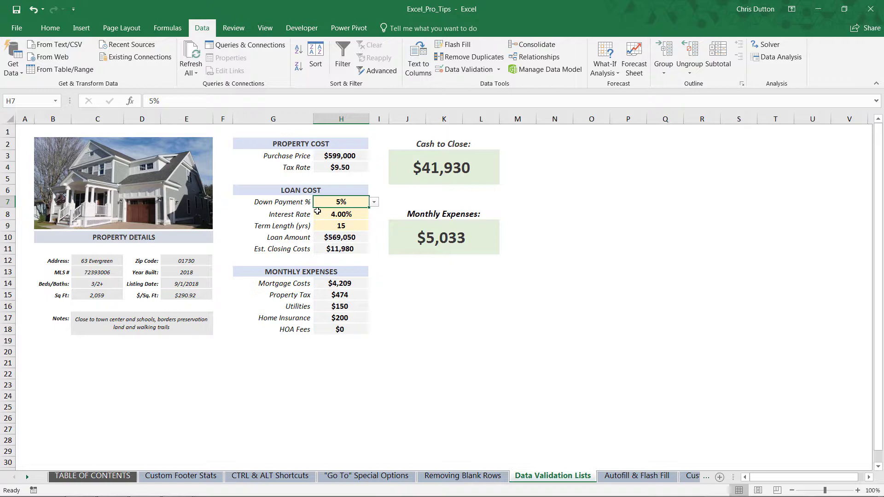
Add an input message to H7 titled 'Down Payment' reading 'Select a Value'
{"action": "left_click", "coordinate": [468, 70]}
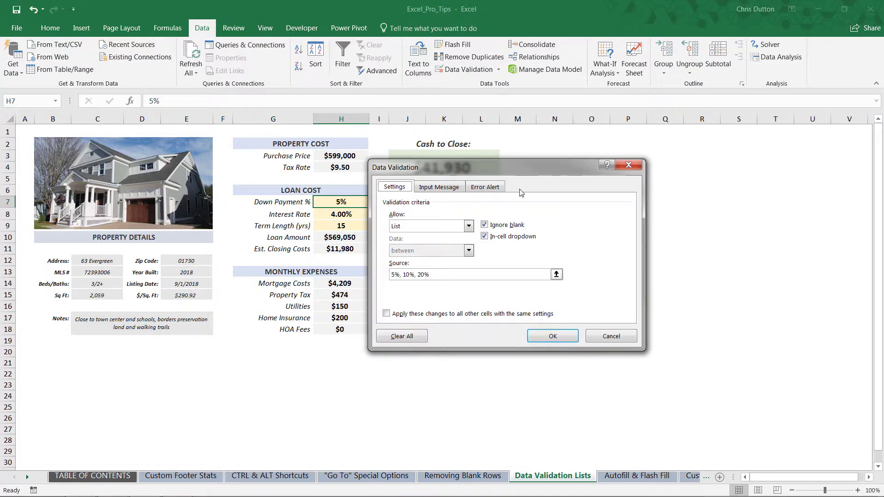
{"action": "left_click", "coordinate": [445, 192]}
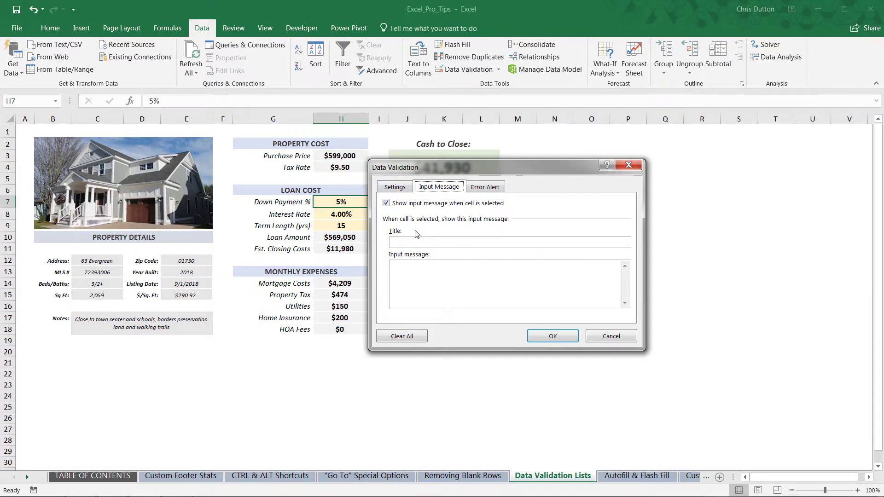
{"action": "left_click", "coordinate": [412, 243]}
{"action": "type", "text": "Down Payment"}
{"action": "key", "text": "Tab"}
{"action": "type", "text": "Select a Value"}
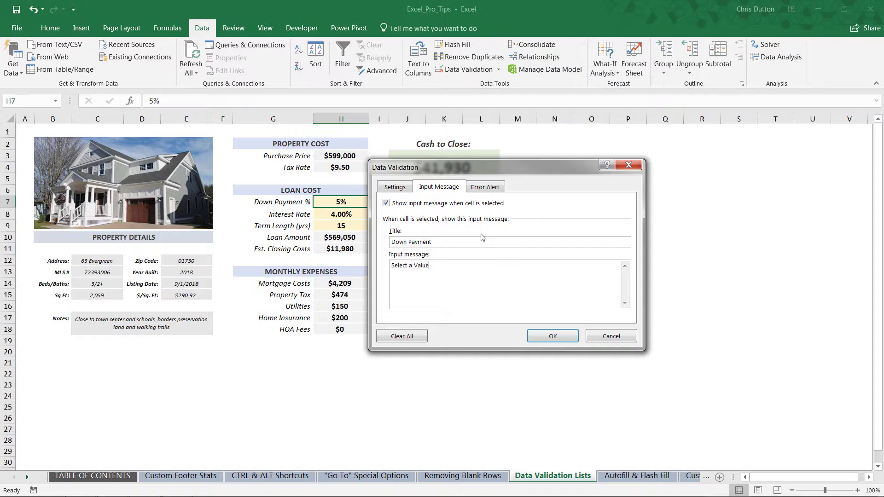
{"action": "left_click", "coordinate": [546, 330]}
Reselect H7 to display its 'Down Payment' prompt, then choose 10% from its drop-down
{"action": "left_click", "coordinate": [337, 239]}
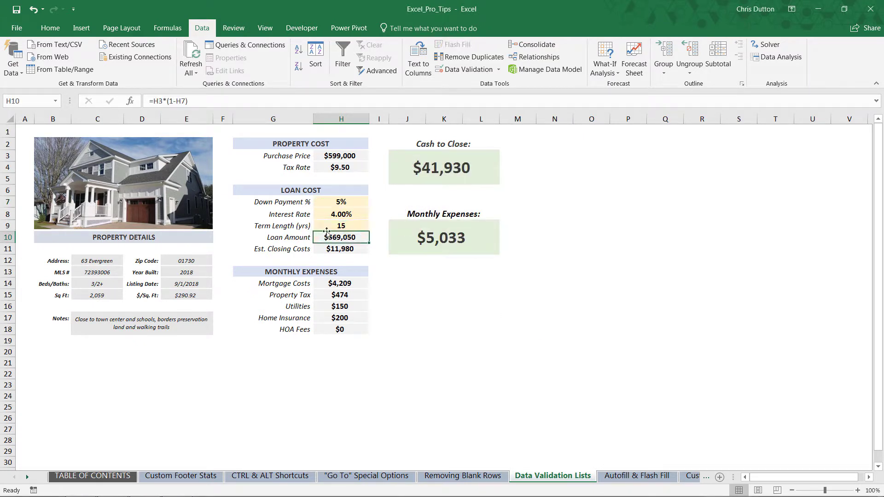
{"action": "left_click", "coordinate": [334, 201]}
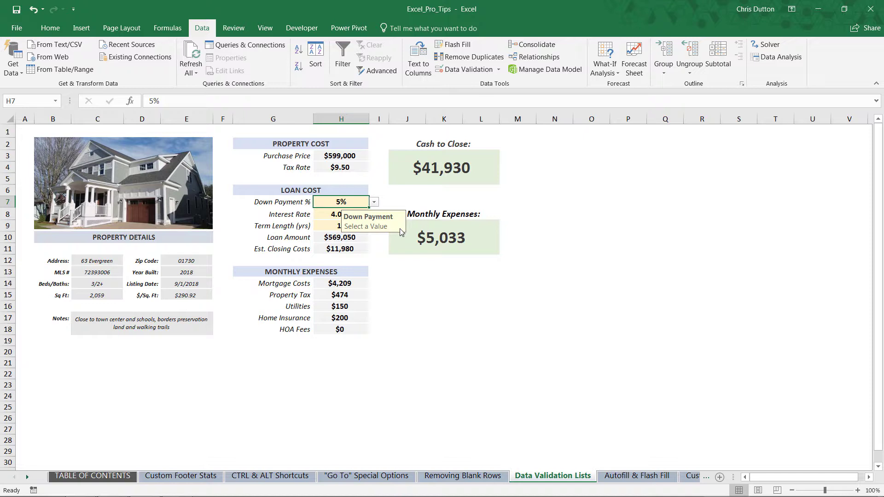
{"action": "left_click", "coordinate": [374, 203]}
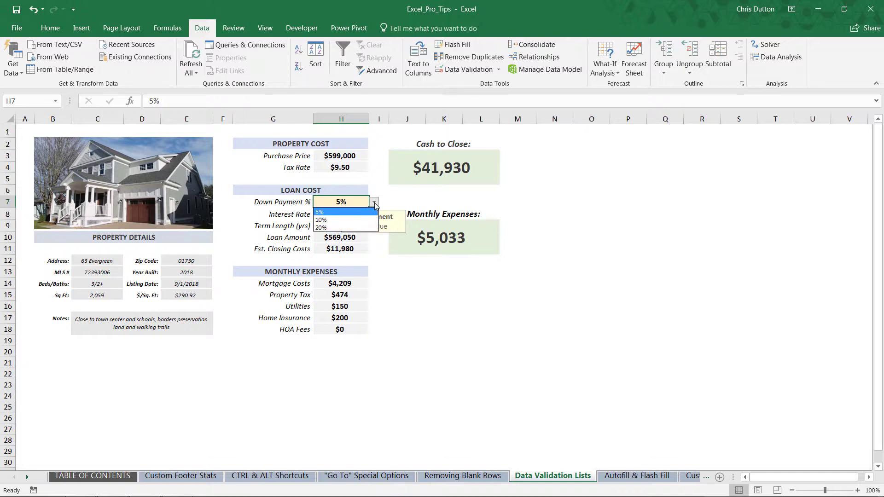
{"action": "left_click", "coordinate": [323, 220]}
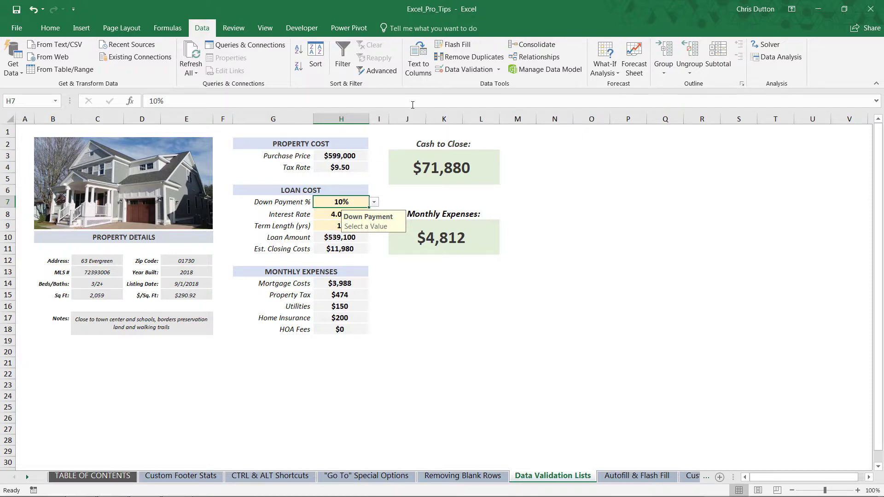
Set H7's error alert to Warning style, title 'Hey!', message 'Stick to the list, pal'
{"action": "left_click", "coordinate": [465, 71]}
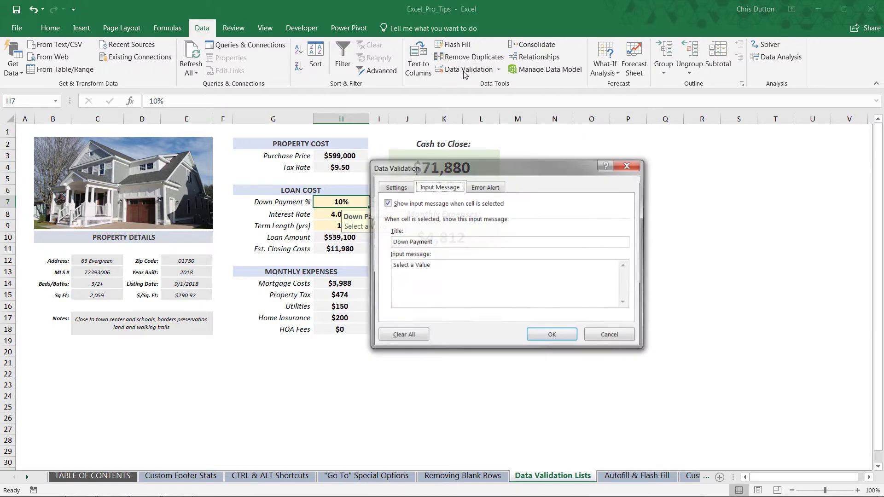
{"action": "left_click", "coordinate": [487, 188]}
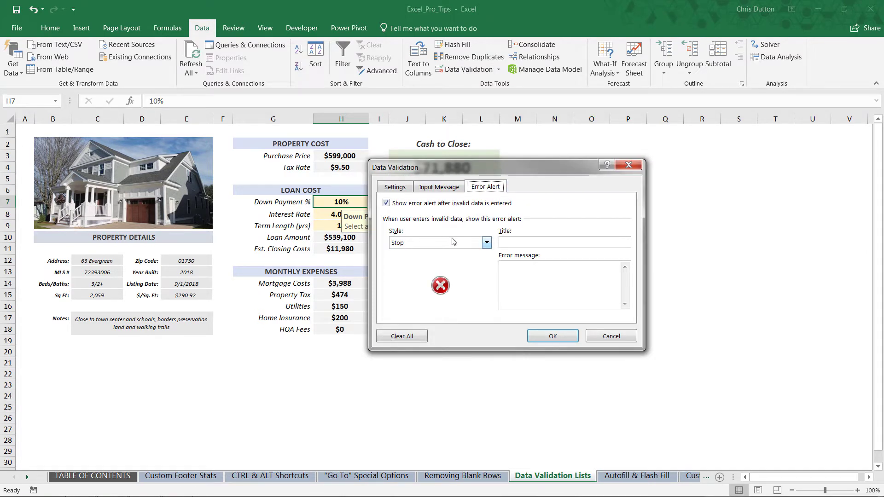
{"action": "left_click", "coordinate": [487, 242]}
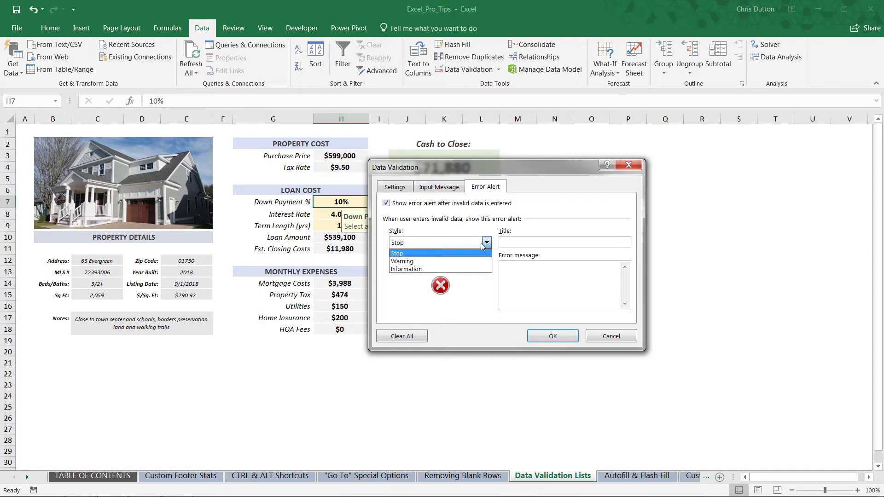
{"action": "left_click", "coordinate": [404, 261]}
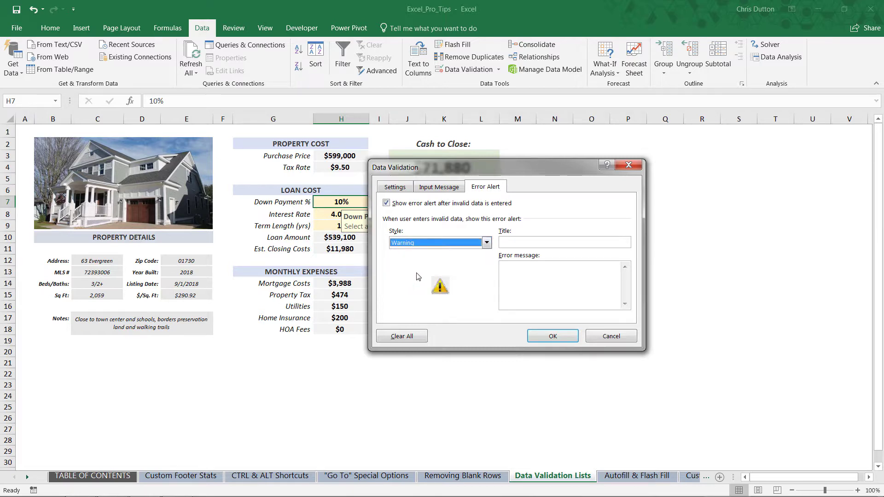
{"action": "left_click", "coordinate": [529, 244]}
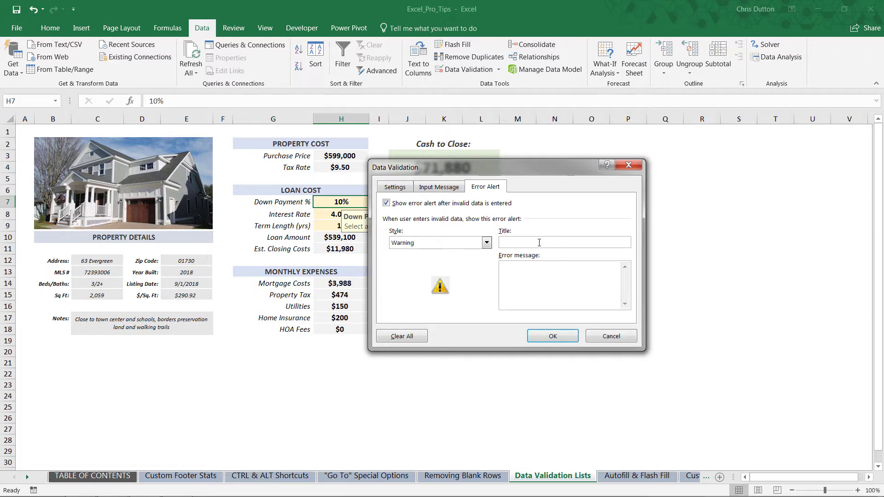
{"action": "type", "text": "ey!"}
{"action": "left_click", "coordinate": [529, 279]}
{"action": "type", "text": "Stick to the list, pal"}
{"action": "left_click", "coordinate": [553, 336]}
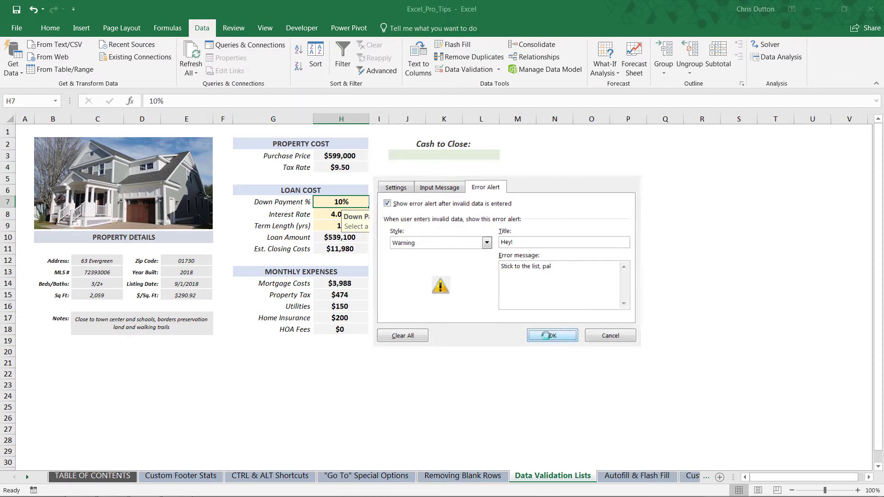
{"action": "left_click", "coordinate": [374, 203]}
{"action": "left_click", "coordinate": [374, 203]}
Pick 20%, enter off-list 8% and accept it past the warning, then restore 10%
{"action": "left_click", "coordinate": [374, 203]}
{"action": "left_click", "coordinate": [343, 217]}
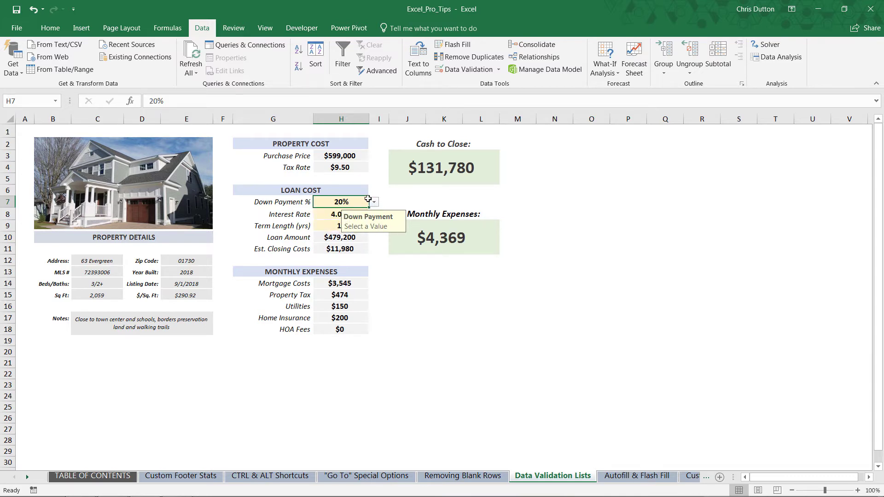
{"action": "type", "text": "8"}
{"action": "key", "text": "Return"}
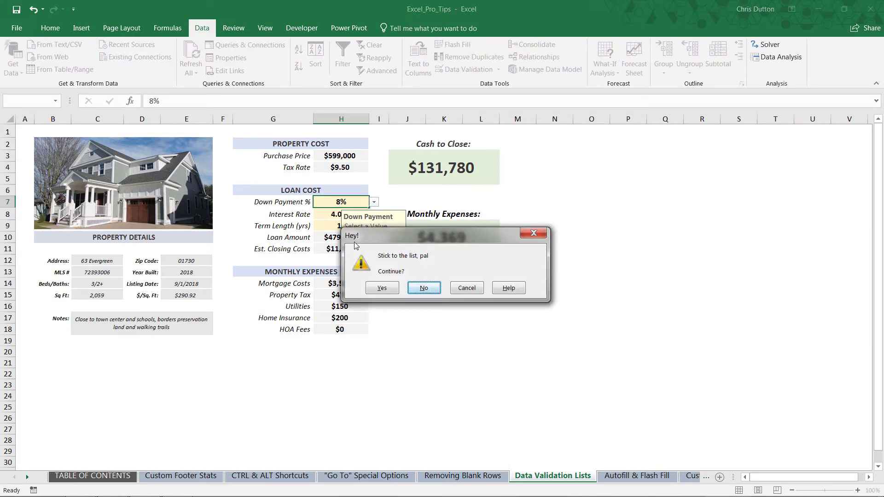
{"action": "left_click", "coordinate": [410, 289]}
{"action": "left_click", "coordinate": [374, 205]}
{"action": "left_click", "coordinate": [386, 290]}
{"action": "left_click", "coordinate": [359, 219]}
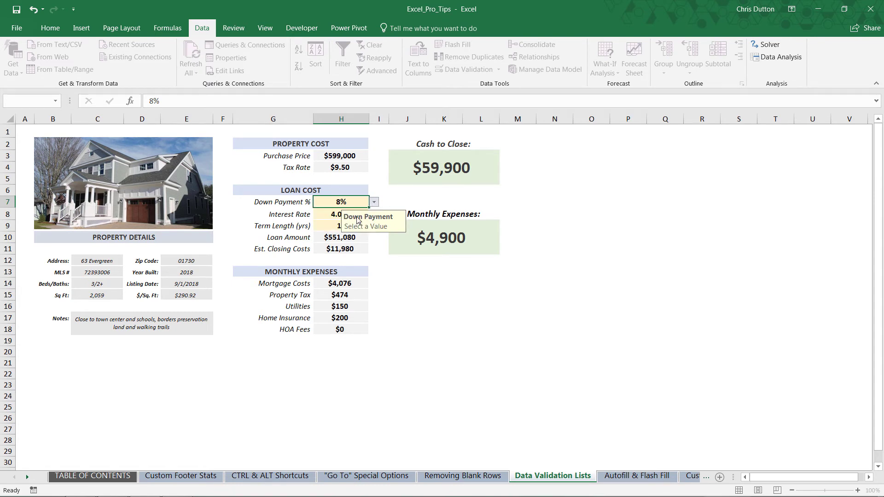
{"action": "left_click", "coordinate": [415, 287]}
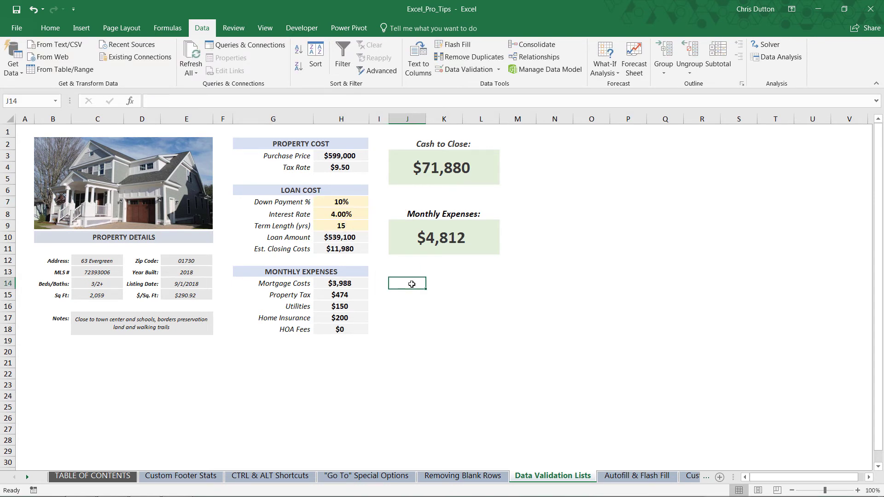